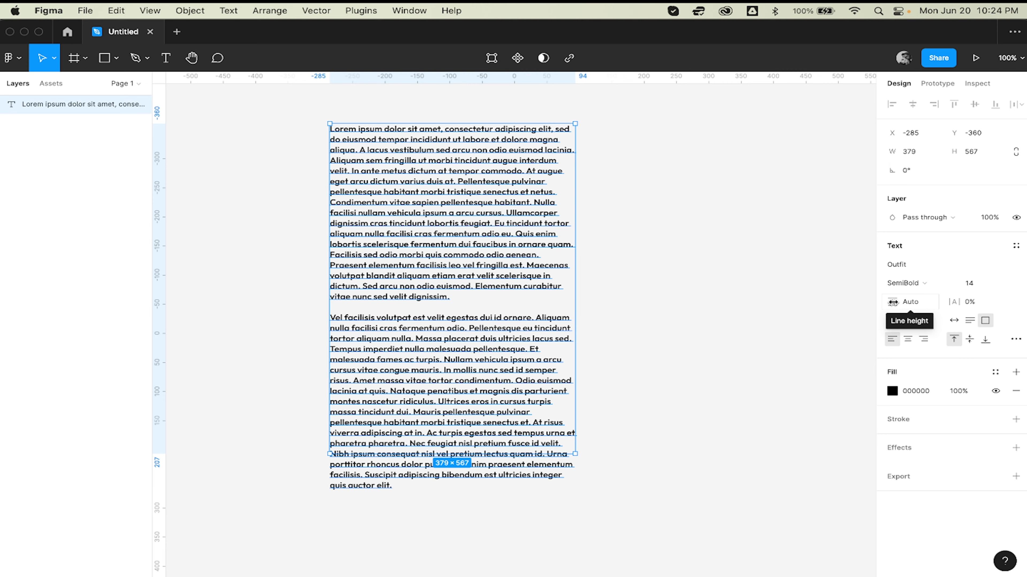
- Try a 141% line height on the lorem ipsum text and reset it to Auto
left_click_drag(892, 302, 914, 305)
left_click(922, 305)
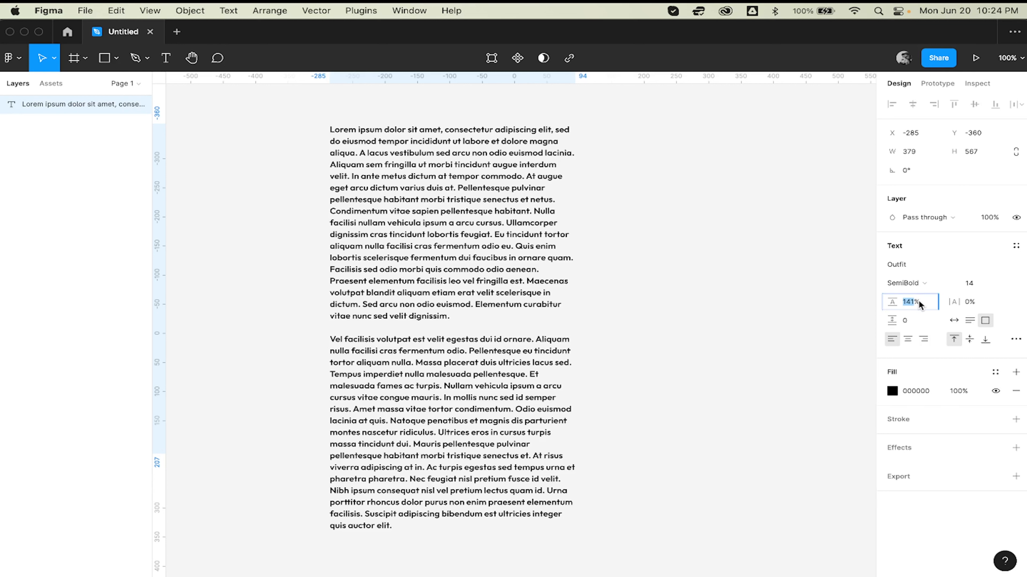
type("auto%")
key("Return")
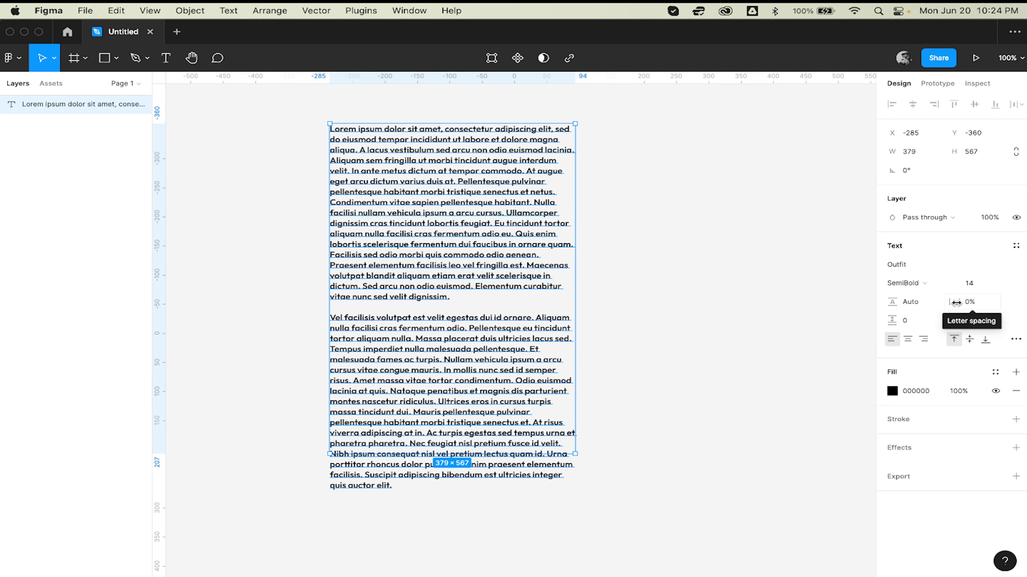
- Try 4% letter spacing on the text and reset it to 0%
mouse_move(956, 302)
left_mouse_down()
mouse_move(988, 302)
mouse_move(950, 302)
mouse_move(972, 306)
left_mouse_up()
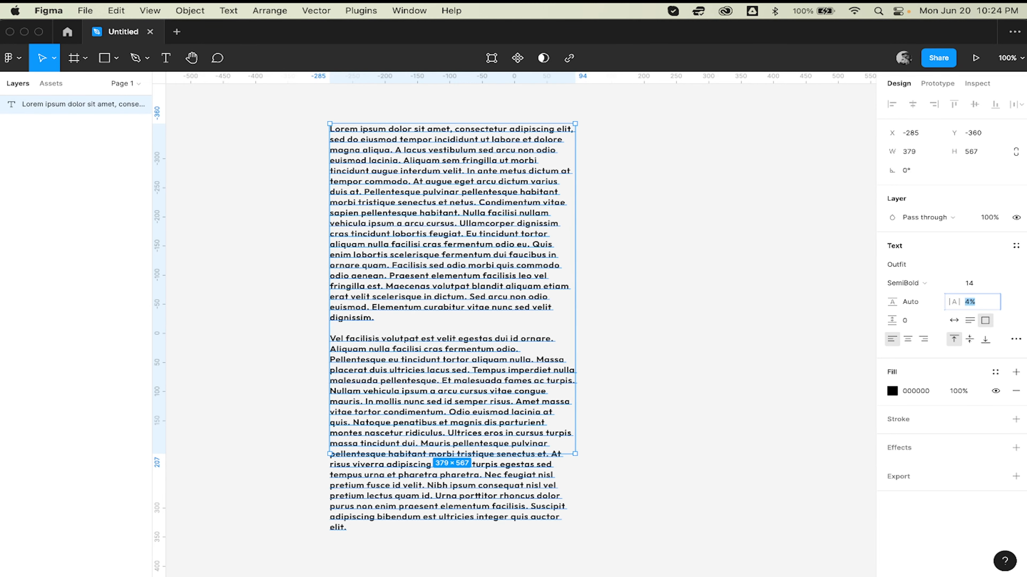
left_click(975, 302)
type("0")
key("Return")
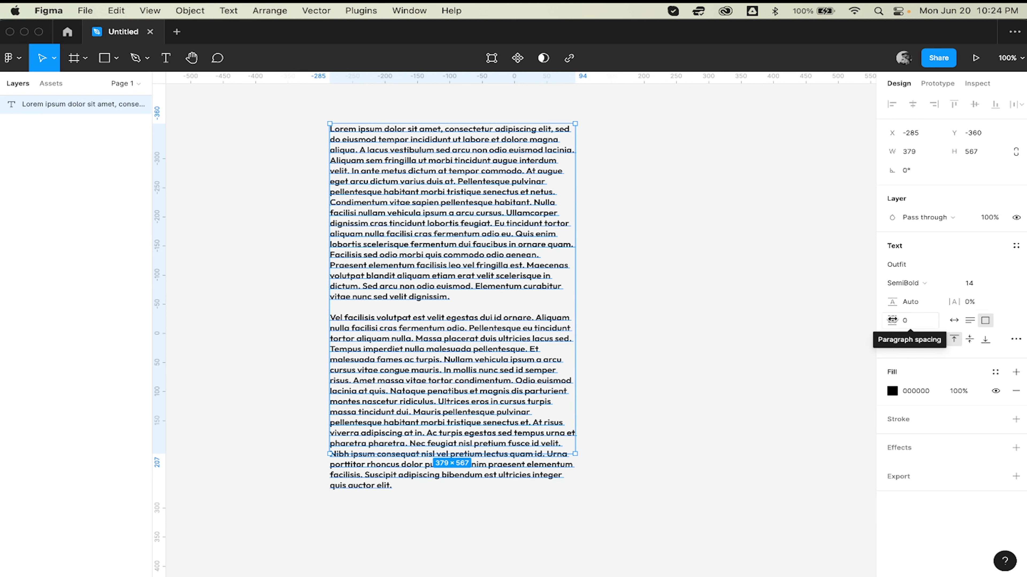
- Try adjusting the paragraph spacing, set the text box to auto height, and undo a trial of auto width
mouse_move(892, 321)
left_mouse_down()
mouse_move(987, 321)
mouse_move(882, 322)
left_mouse_up()
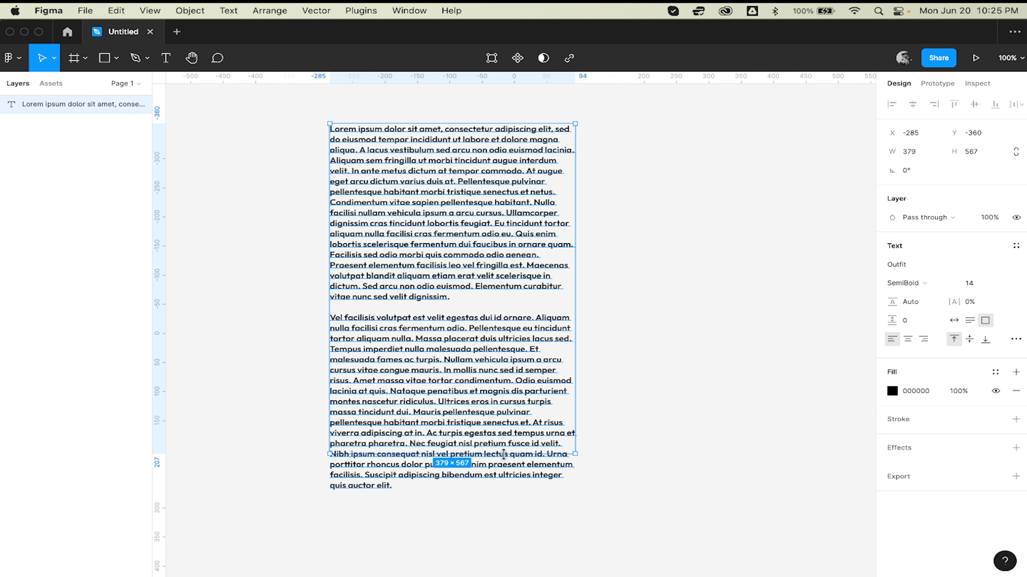
left_click(970, 320)
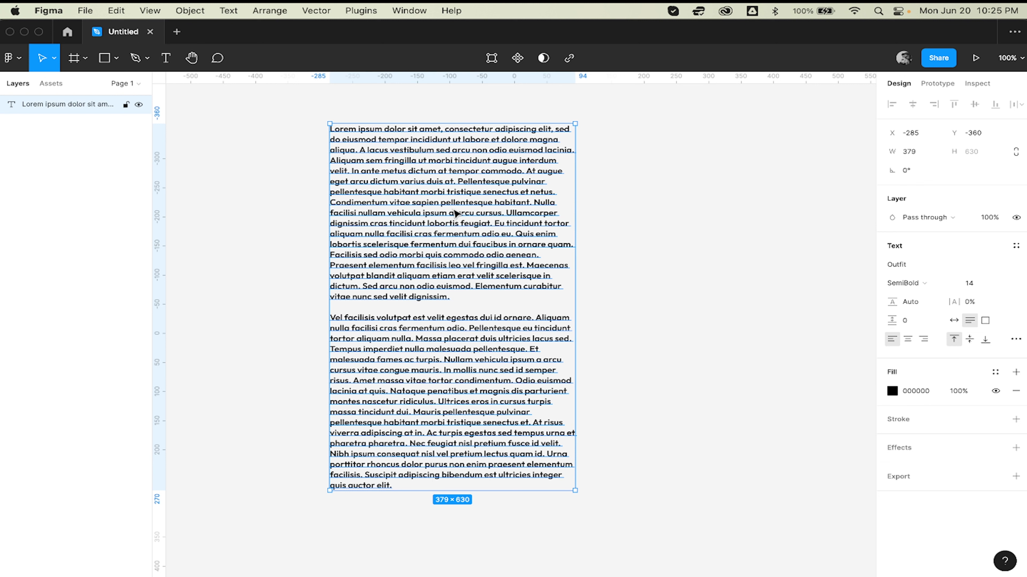
left_click(952, 322)
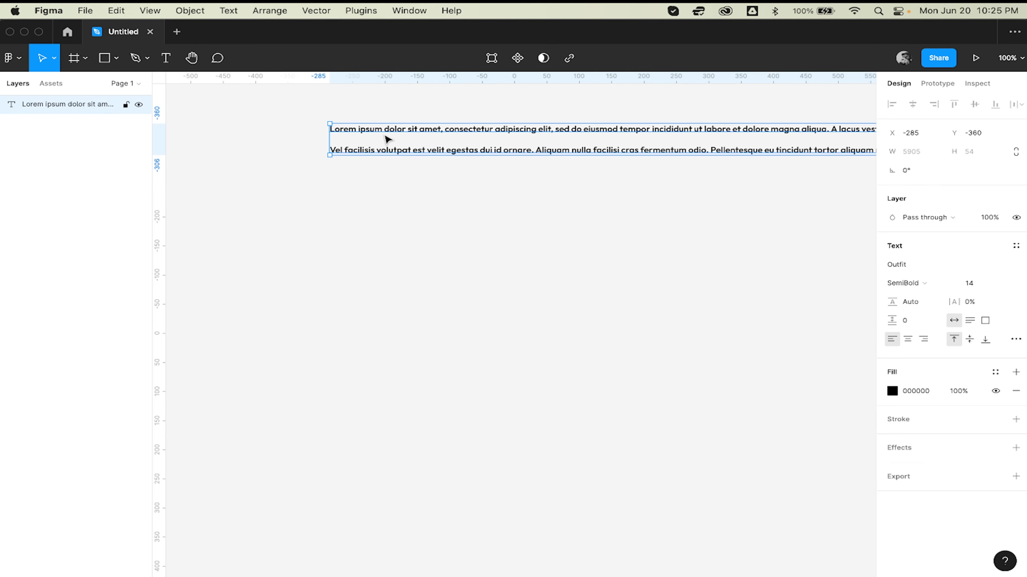
key("super+z")
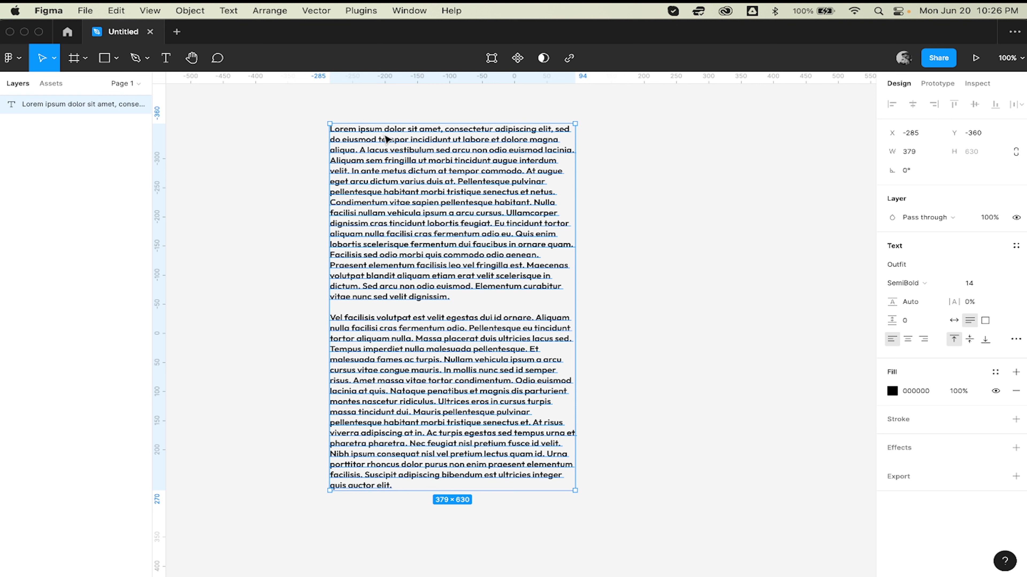
- Try center and right alignment on the text and return it to left alignment
left_click(909, 341)
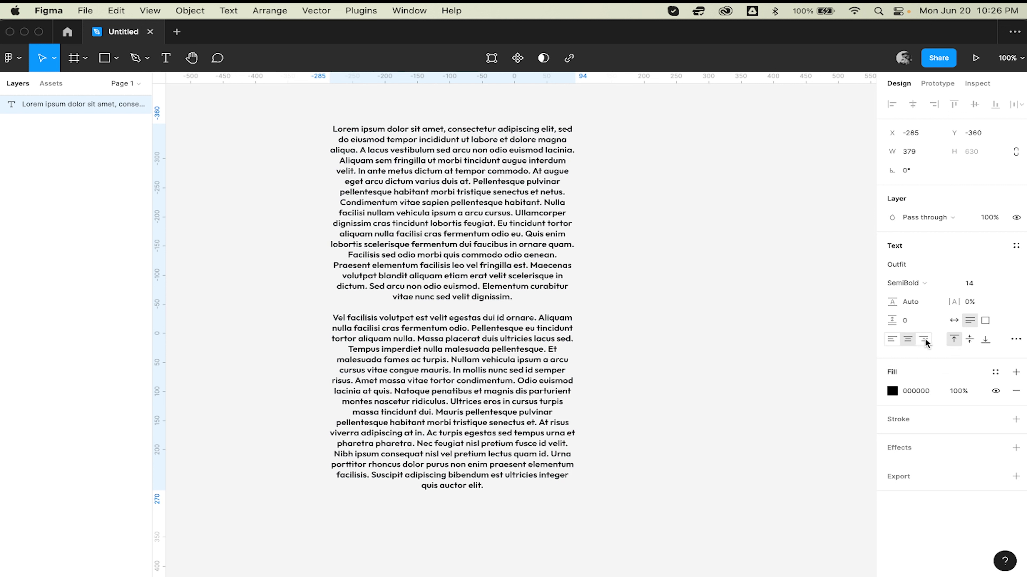
left_click(924, 341)
left_click(909, 341)
left_click(891, 342)
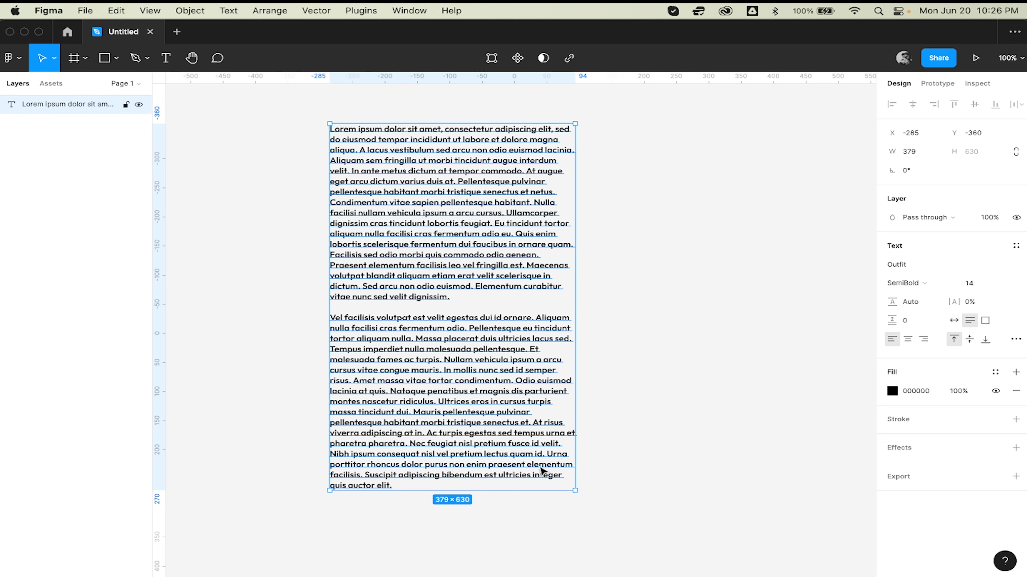
- Extend the text box downward to a height of 752 and align its text vertically to the middle
left_click_drag(494, 492, 495, 561)
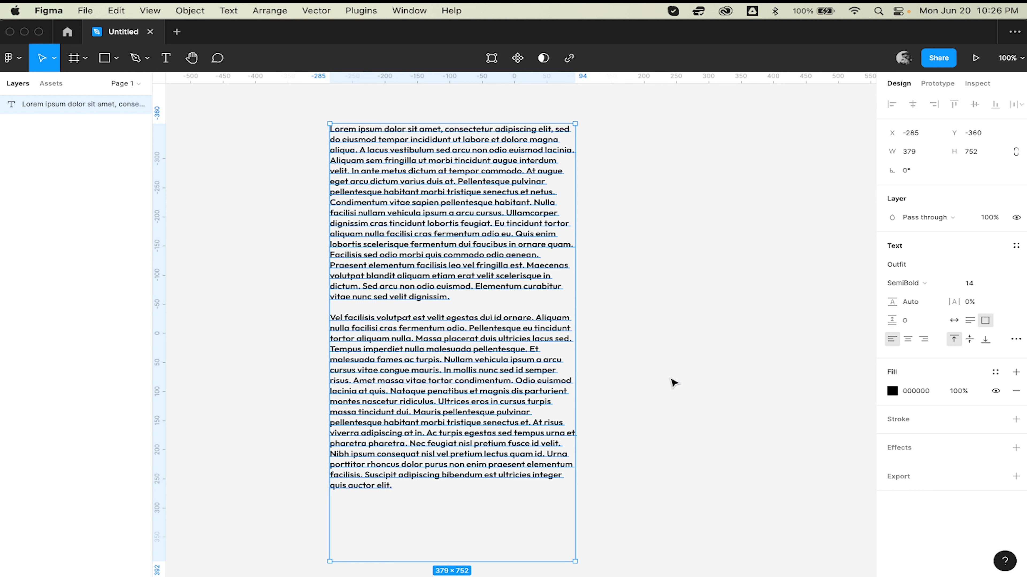
left_click(969, 340)
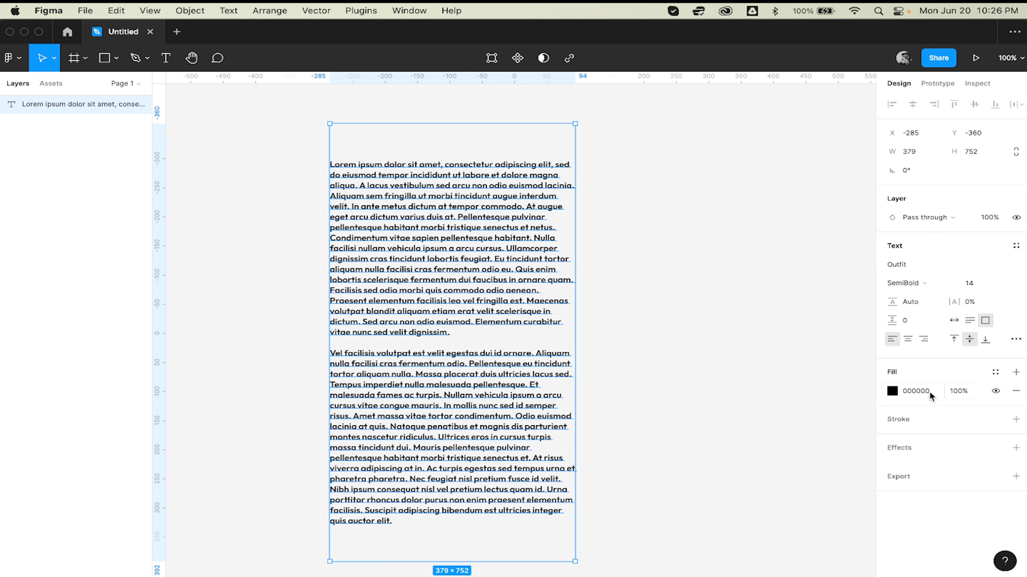
- Change the text's fill to the dark muted red 744545
left_click(893, 391)
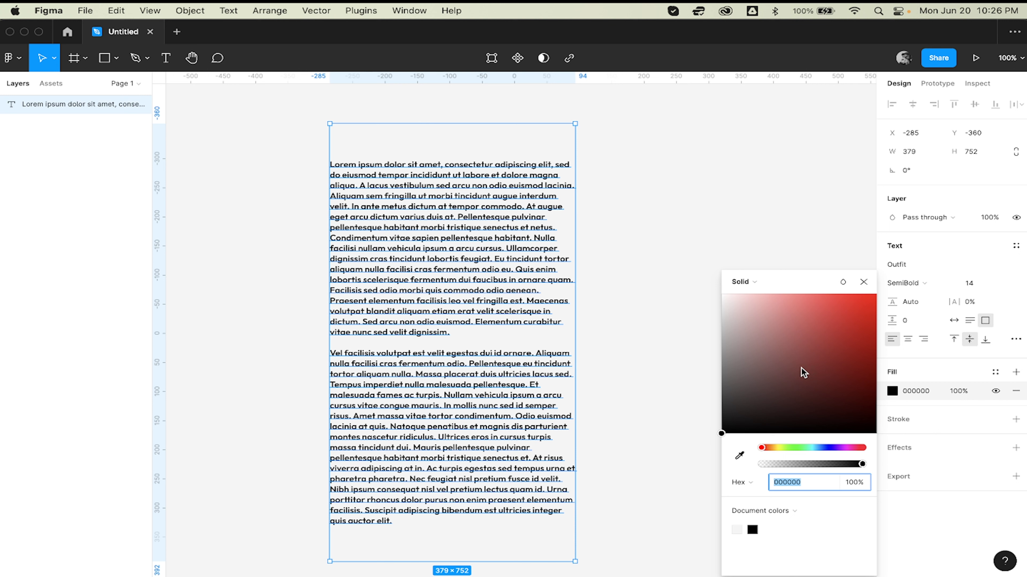
mouse_move(800, 370)
left_mouse_down()
mouse_move(825, 343)
mouse_move(786, 337)
mouse_move(824, 327)
mouse_move(844, 338)
mouse_move(774, 348)
mouse_move(785, 374)
left_mouse_up()
left_click(863, 282)
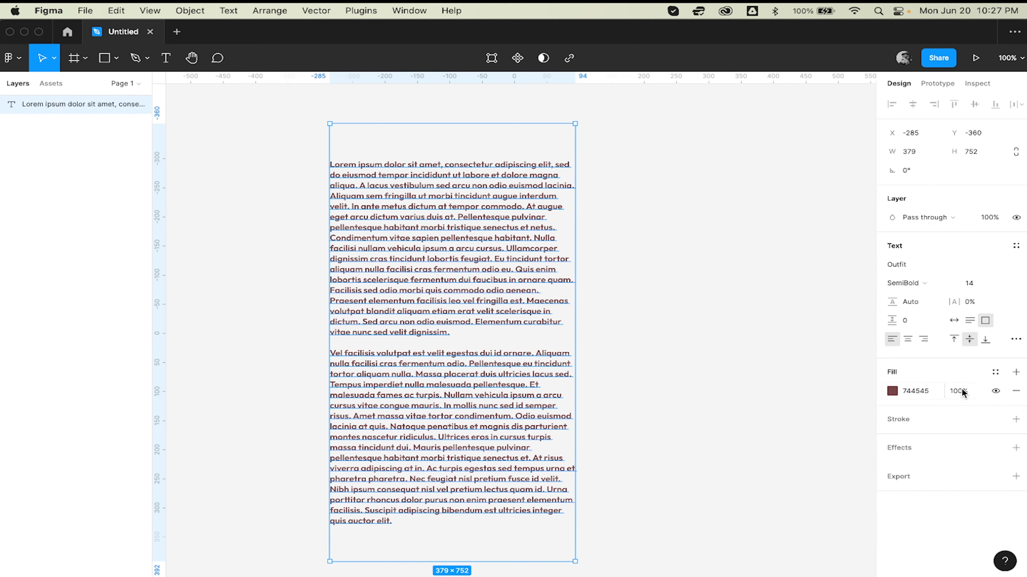
- Try a black outside stroke of 1 and a drop shadow on the text, removing each one again
left_click(928, 425)
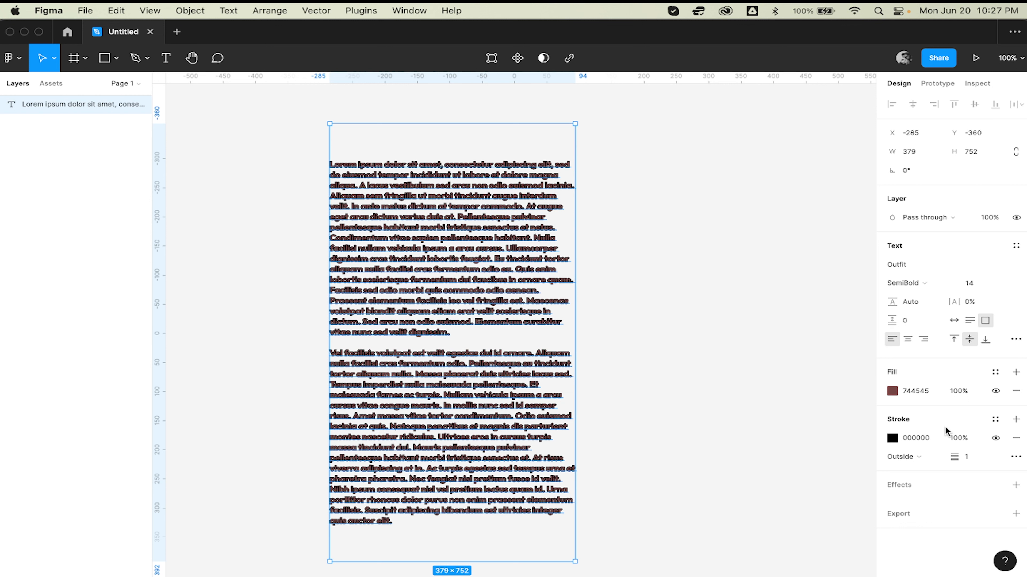
left_click(1010, 442)
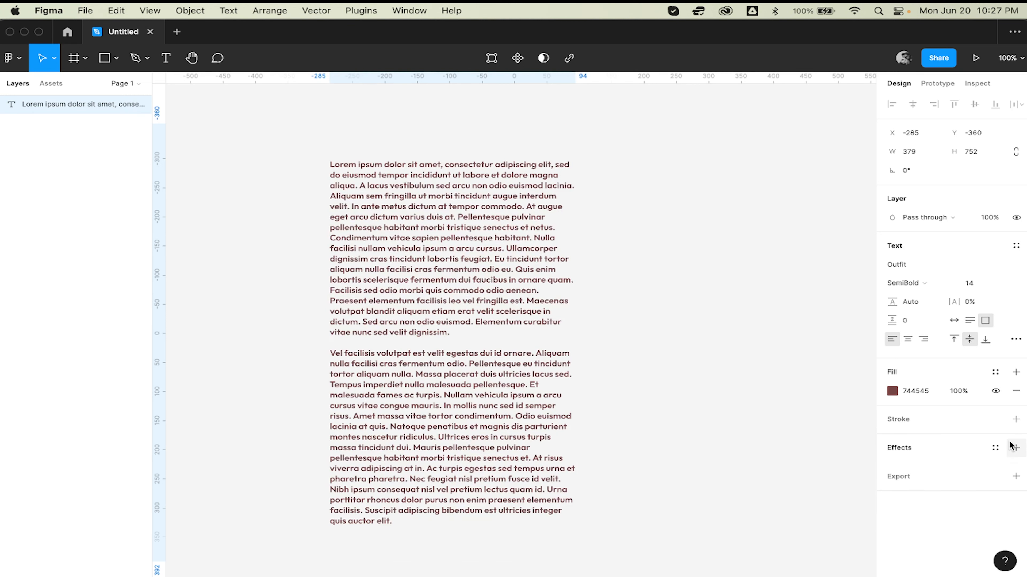
left_click(926, 446)
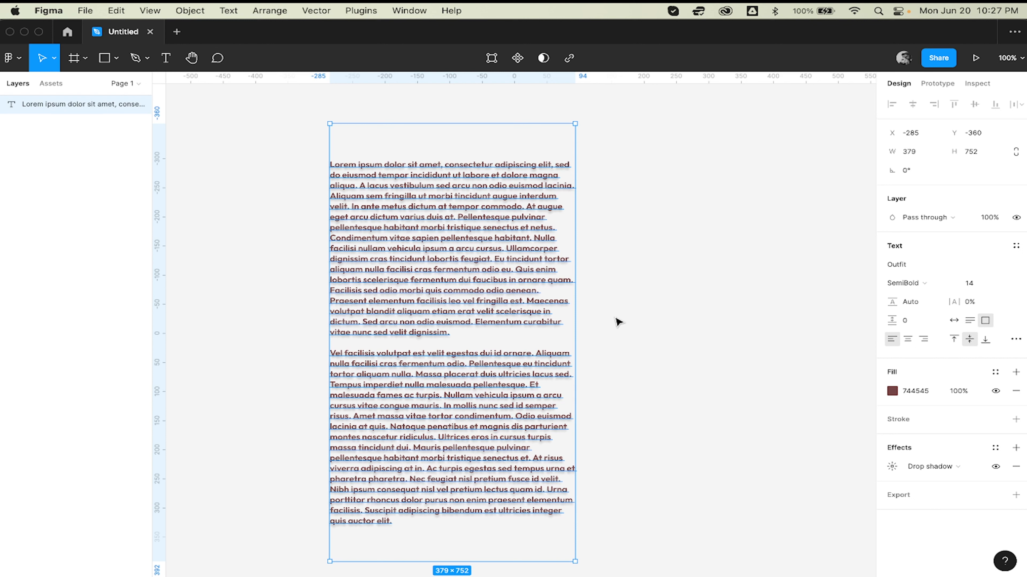
key("super+z")
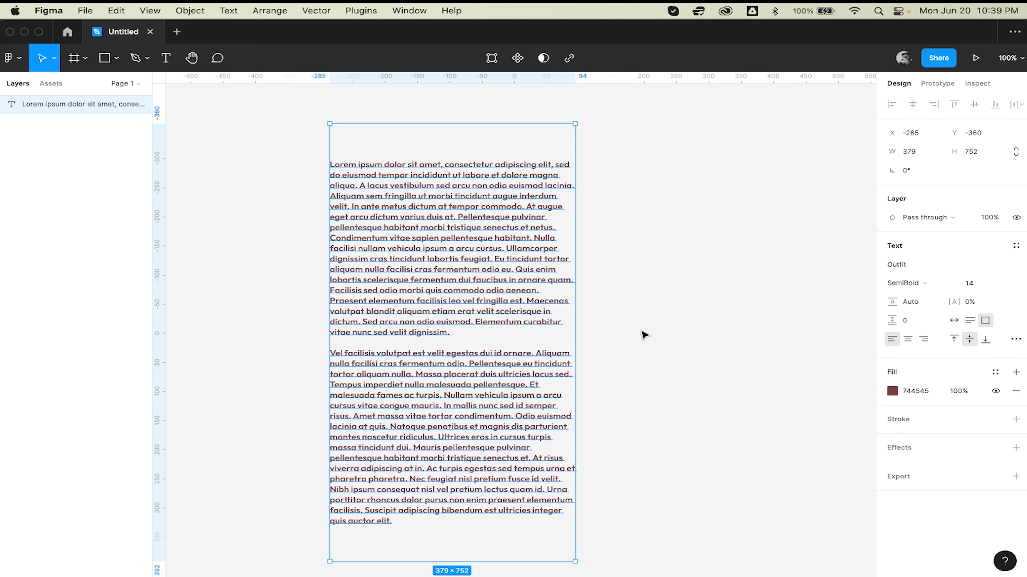
- Select only the first paragraph inside the text box and set its font to Source Code Pro
key("Return")
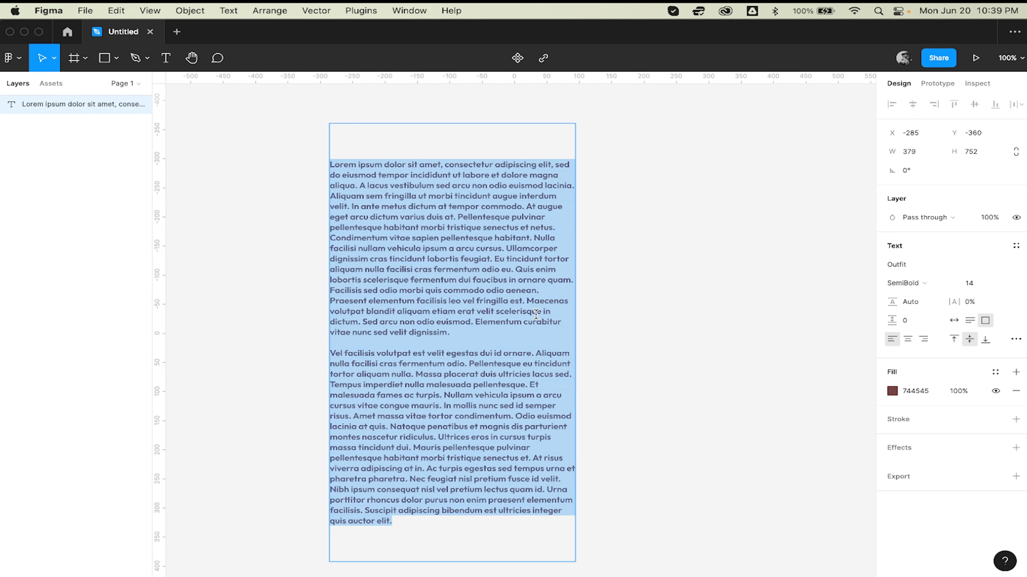
left_click(457, 332)
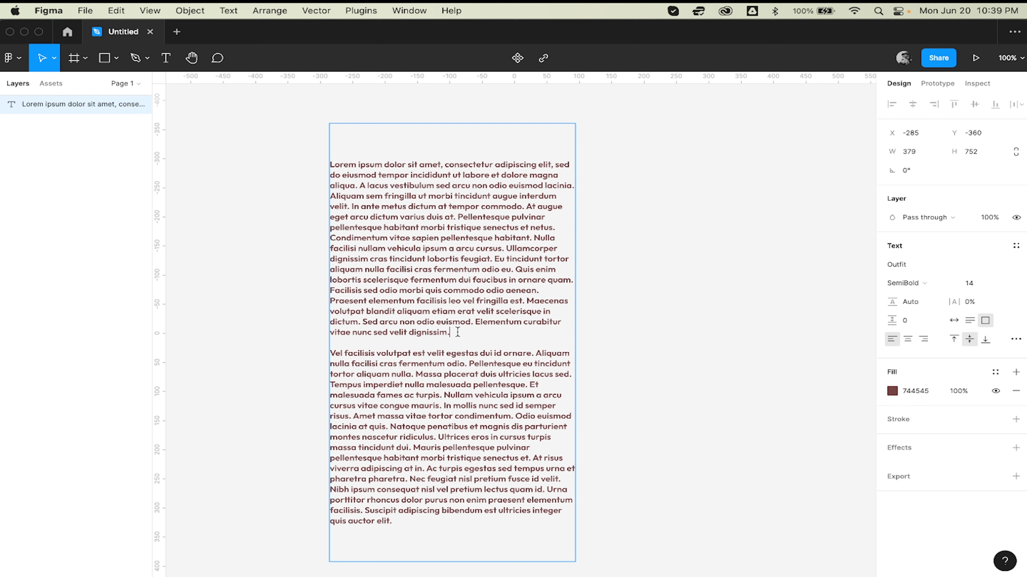
scroll(457, 333, "up", 1)
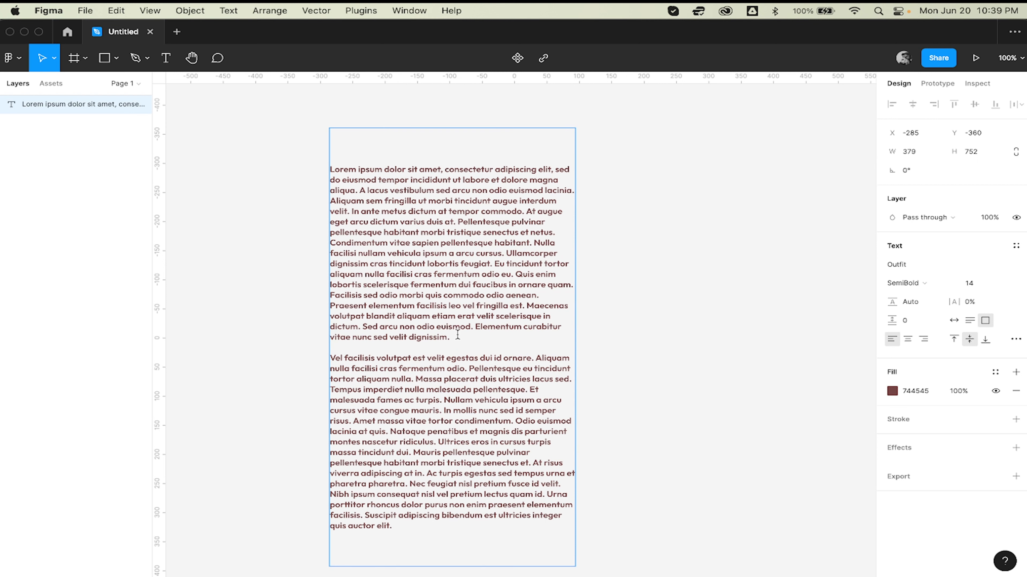
left_click_drag(452, 337, 298, 173)
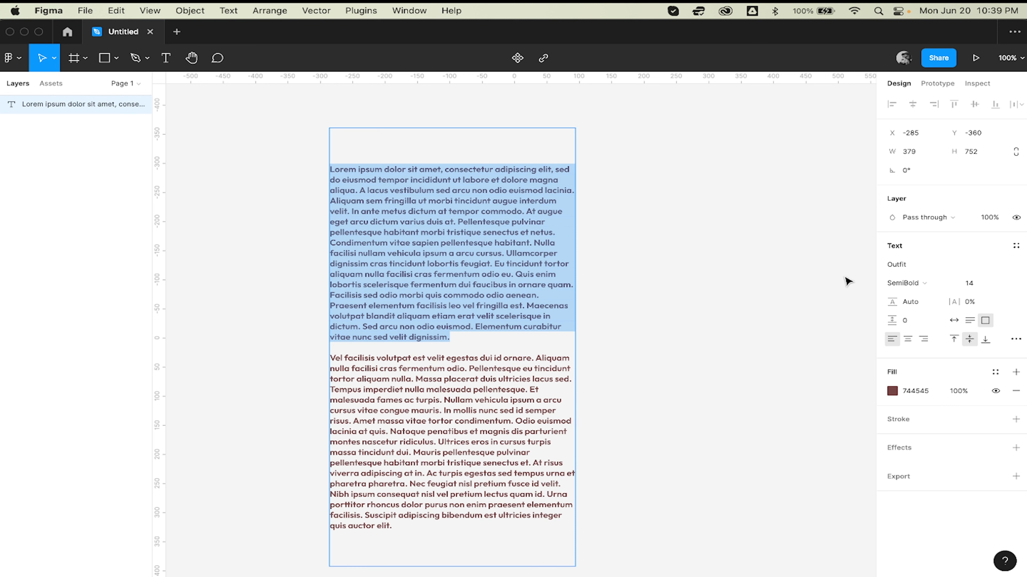
left_click(920, 265)
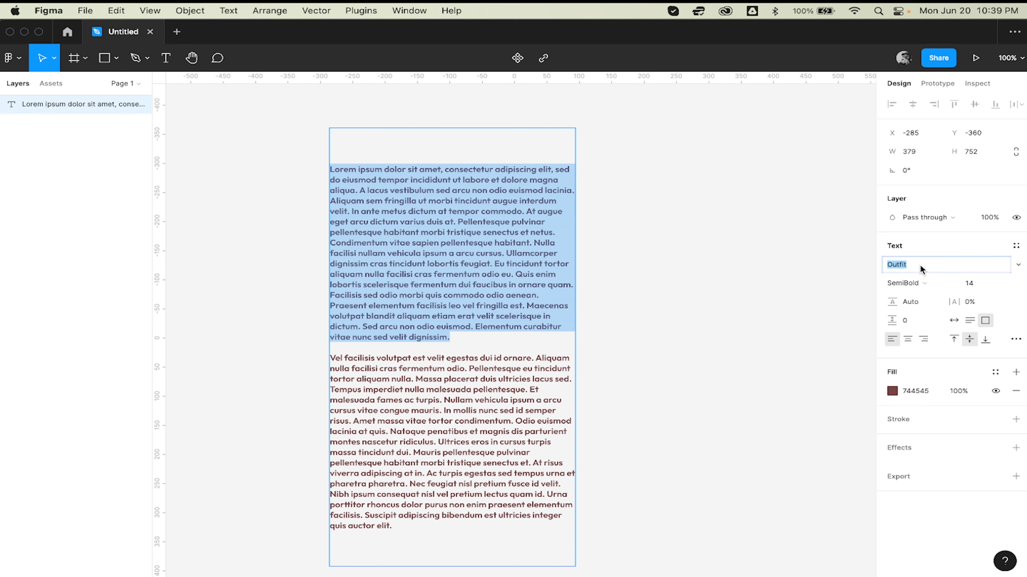
type("Source Code Pro")
key("Return")
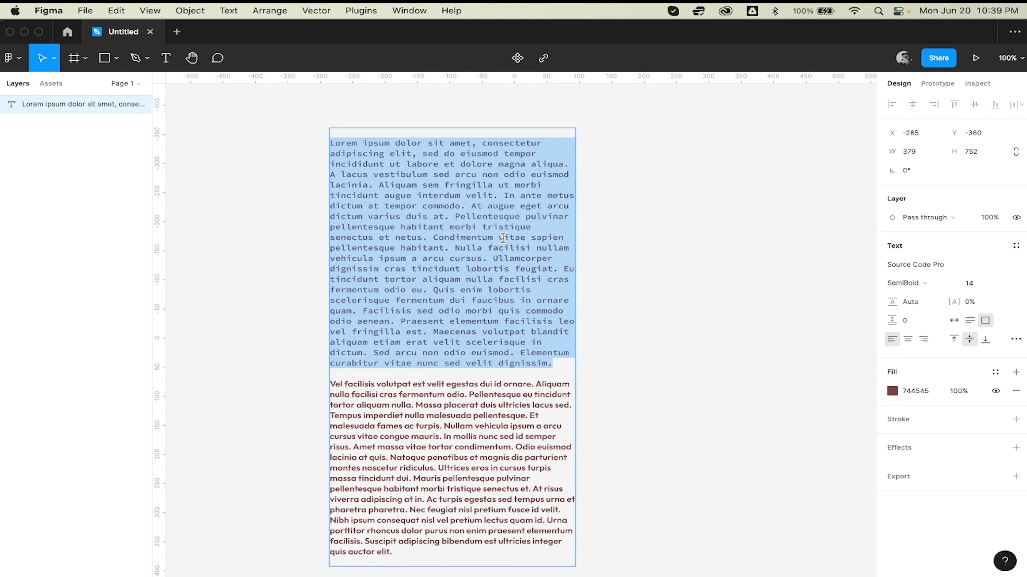
- Change the first paragraph's fill to light pink E99E9E, finish editing the text and deselect it
left_click(892, 391)
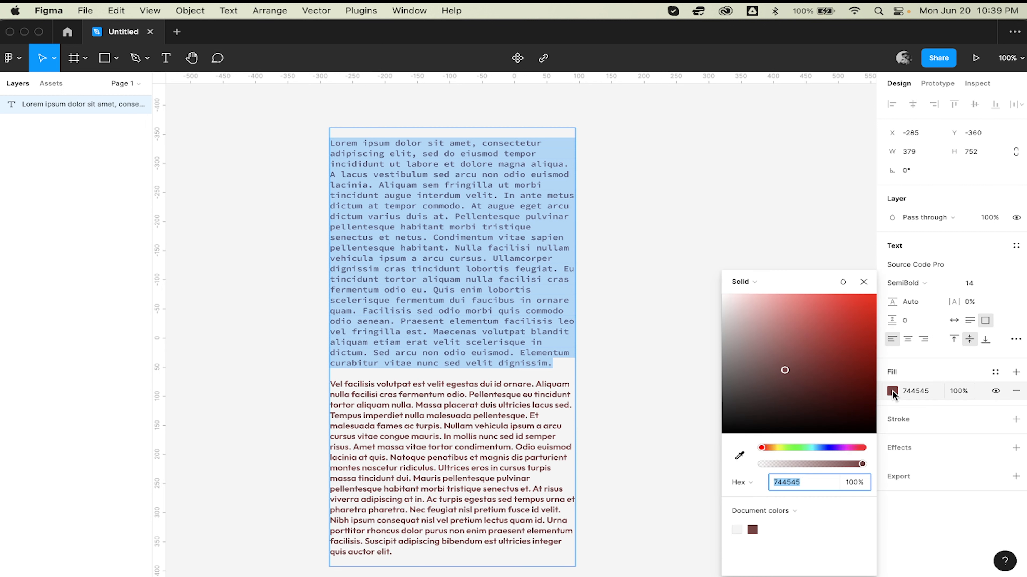
left_click_drag(791, 334, 771, 309)
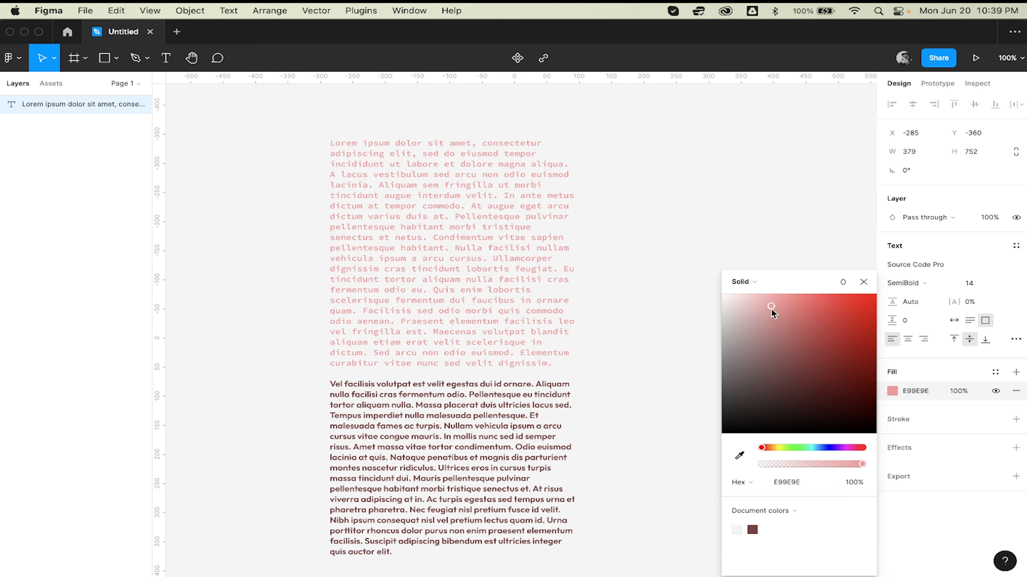
key("Escape")
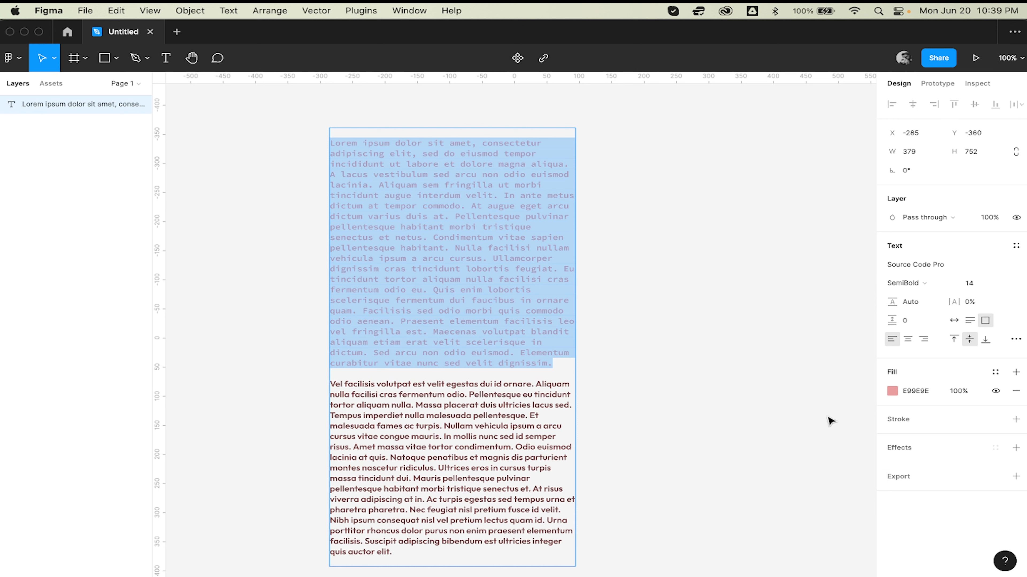
key("Escape")
key("Escape")
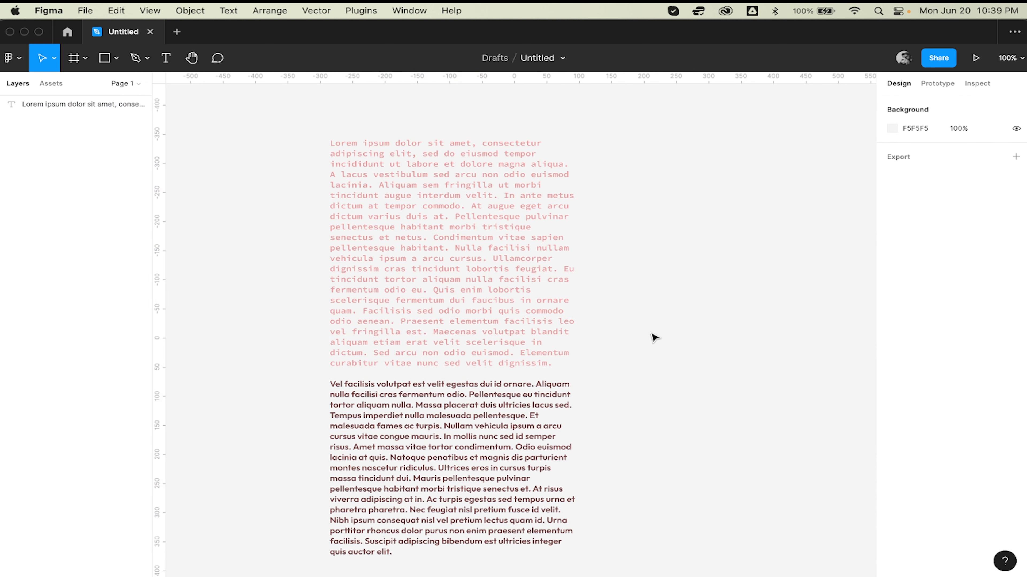